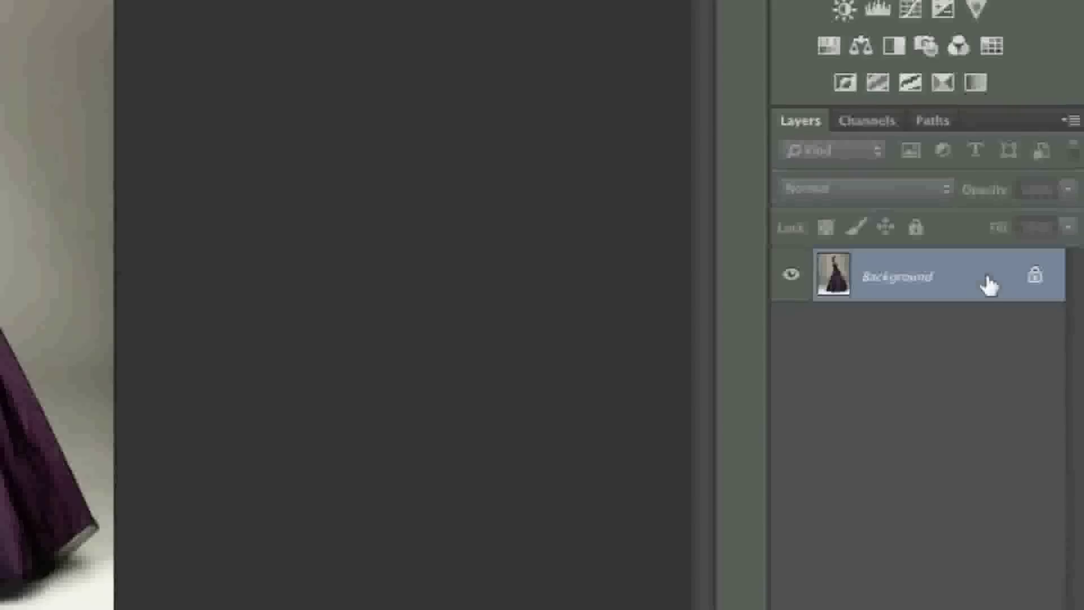
Convert the locked Background layer of the dress photo into an editable Layer 0
double_click(989, 282)
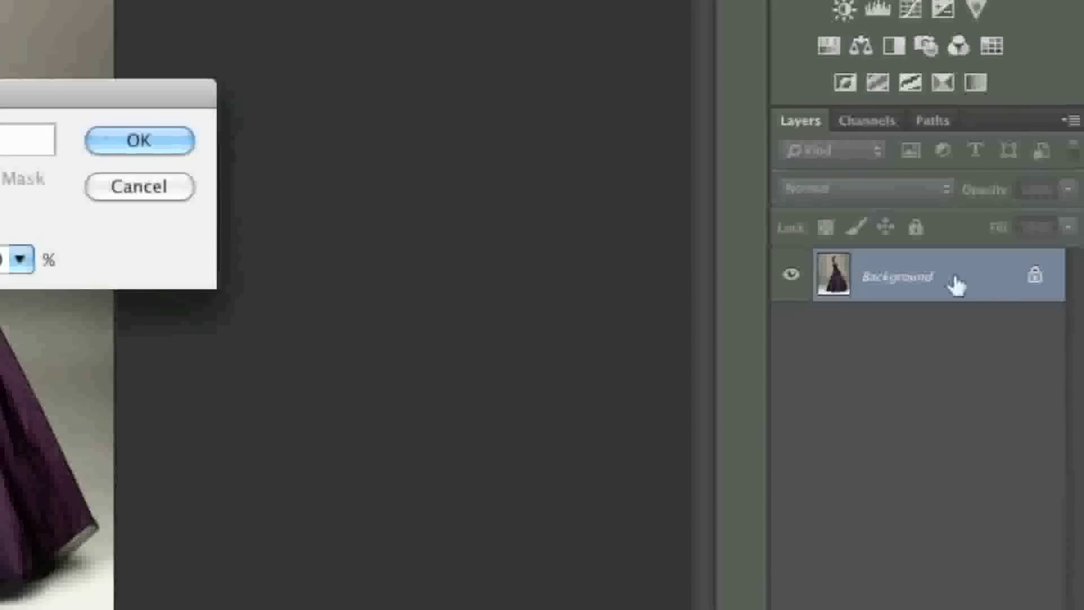
click(624, 235)
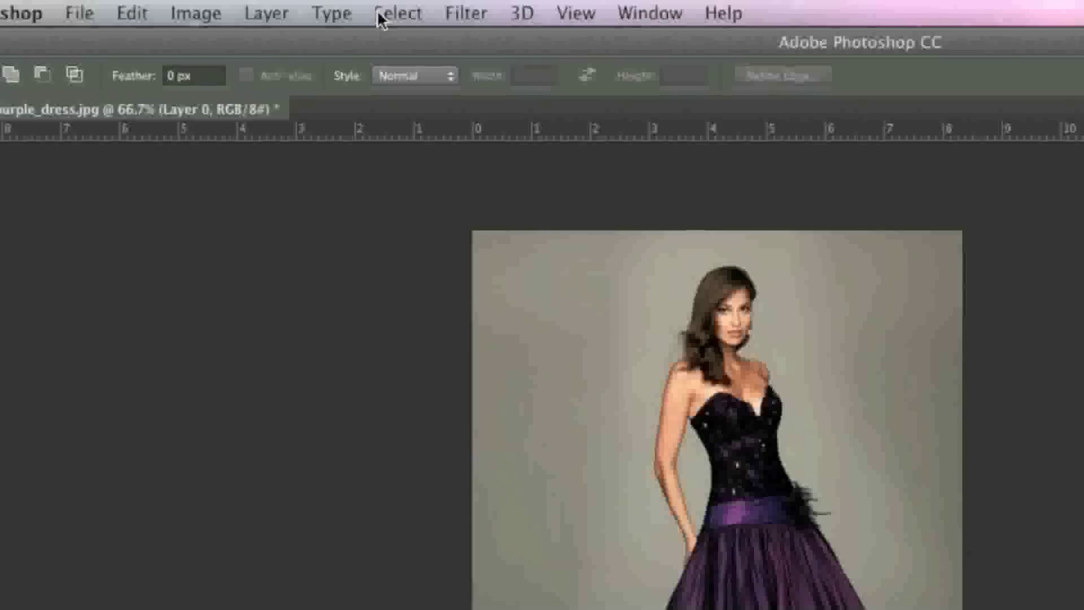
Open Color Range, sample the purple skirt, and return Fuzziness to 20 after testing higher values
click(284, 6)
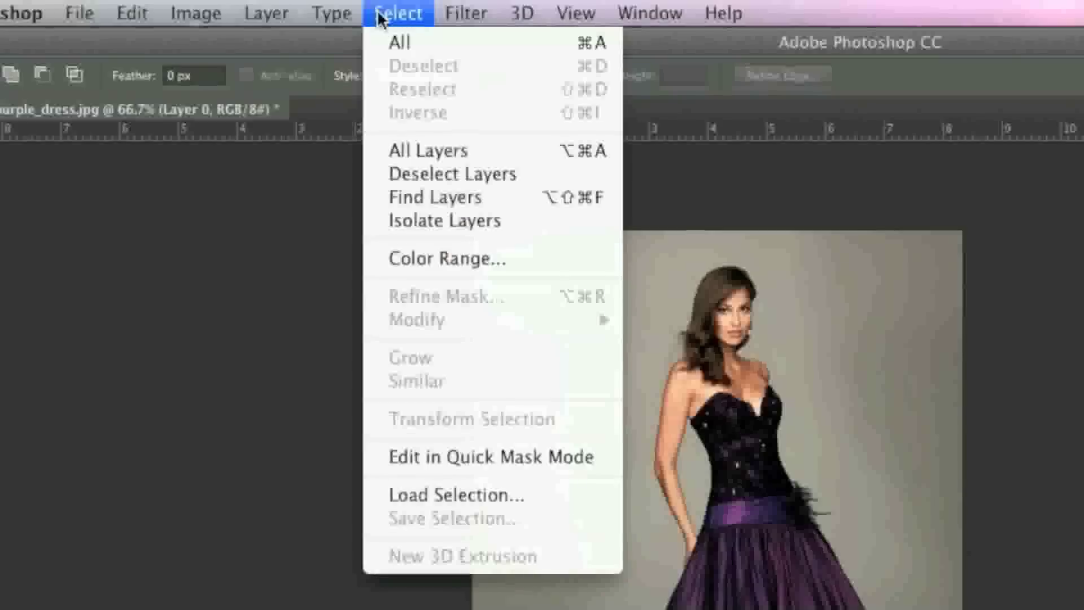
click(441, 264)
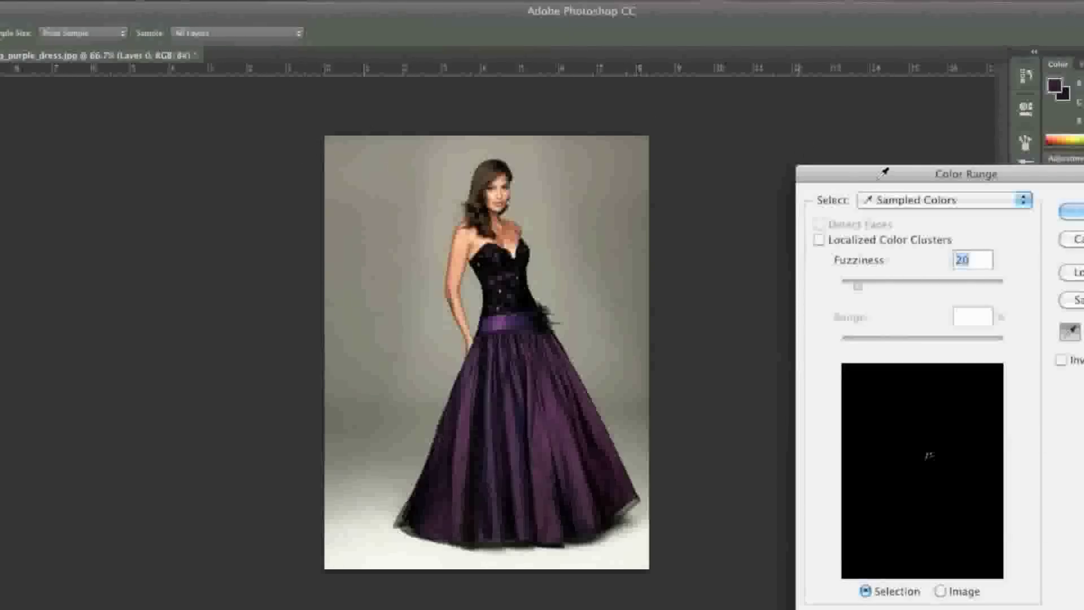
drag(886, 172, 762, 114)
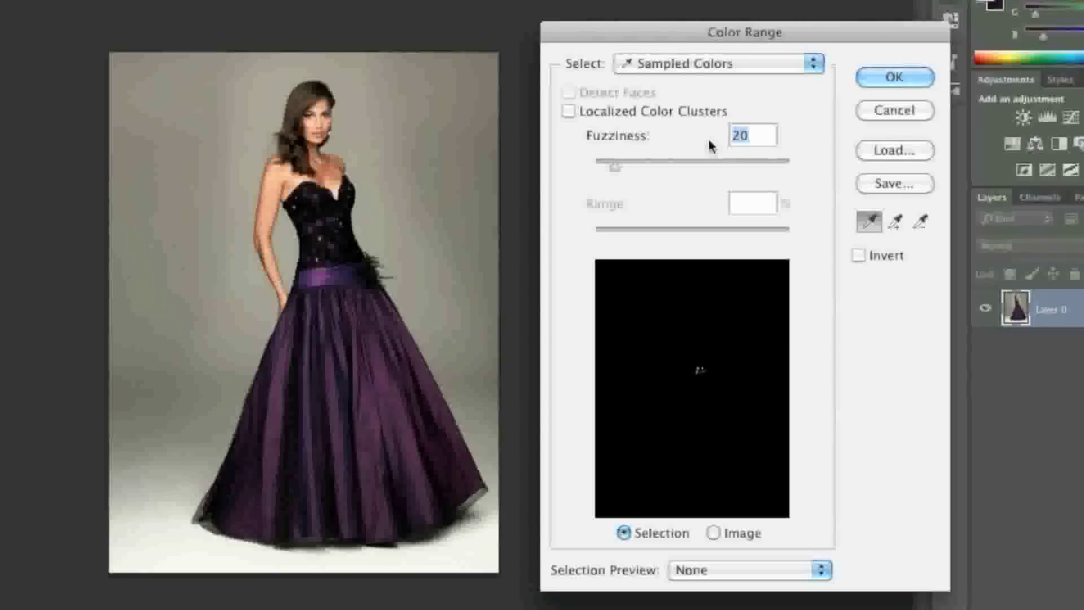
click(390, 386)
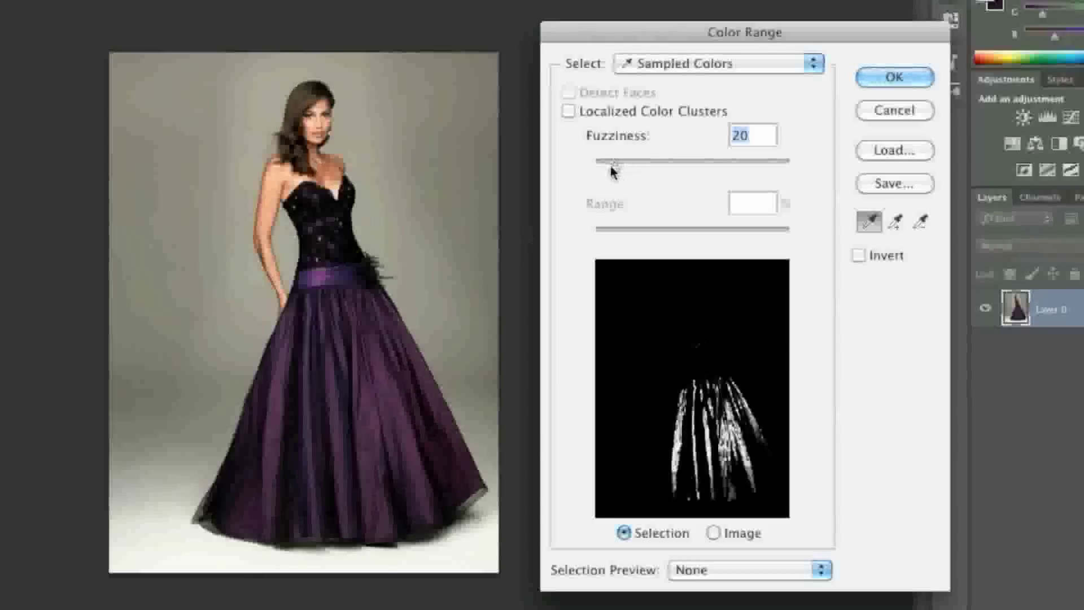
drag(615, 162, 679, 162)
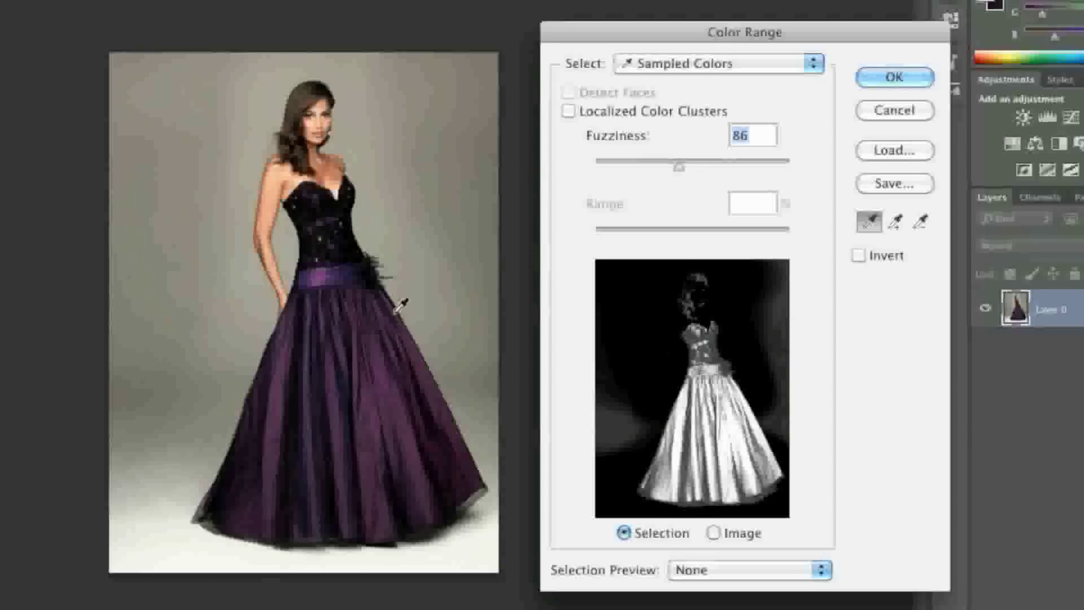
drag(679, 165, 616, 165)
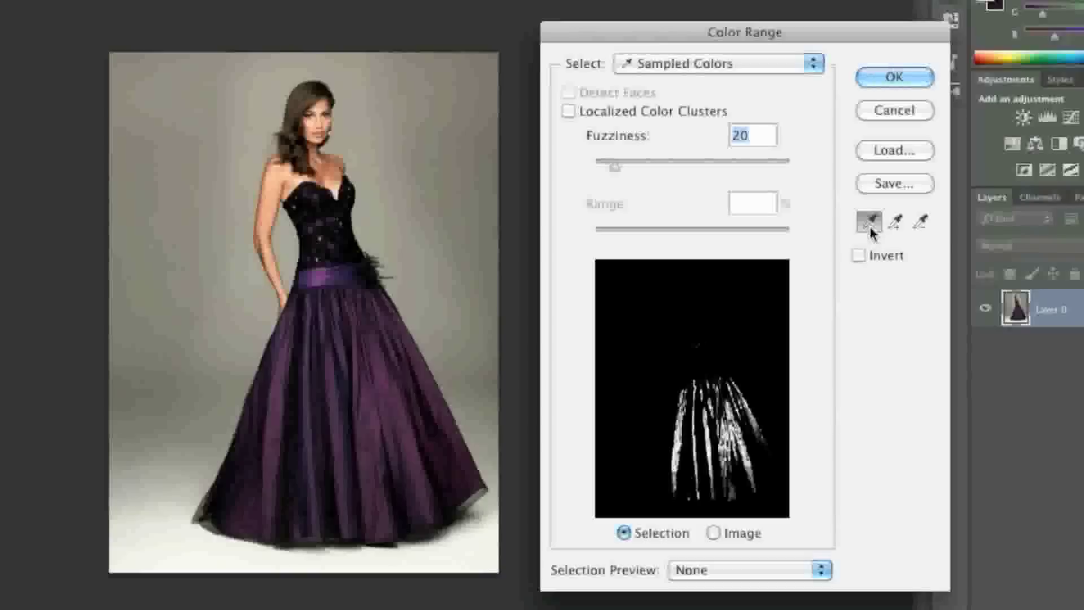
Resample the skirt colour and add two more skirt shades to the Color Range sample
click(423, 380)
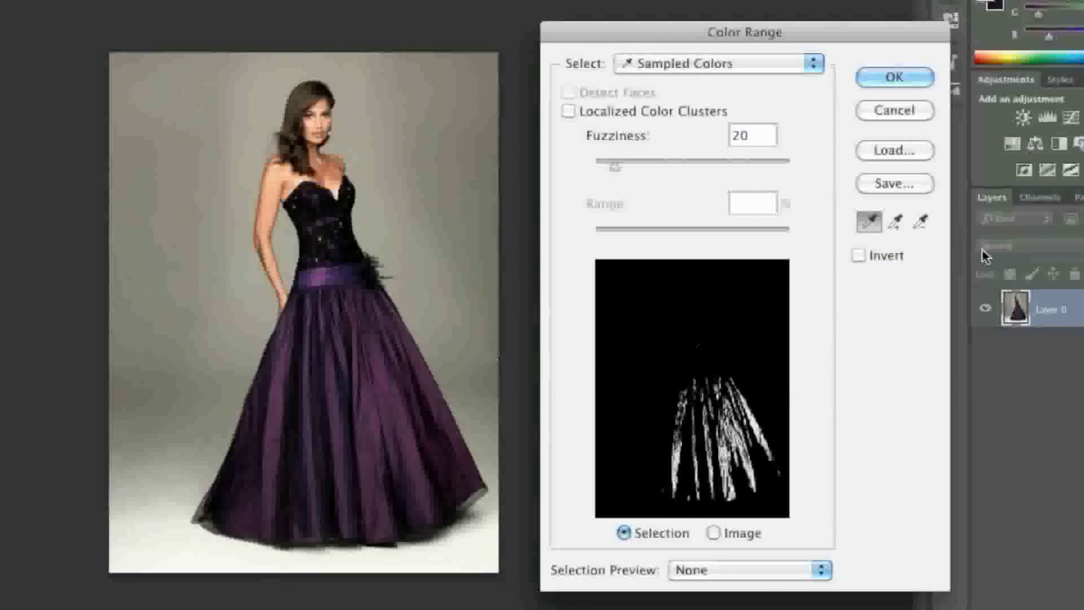
click(896, 221)
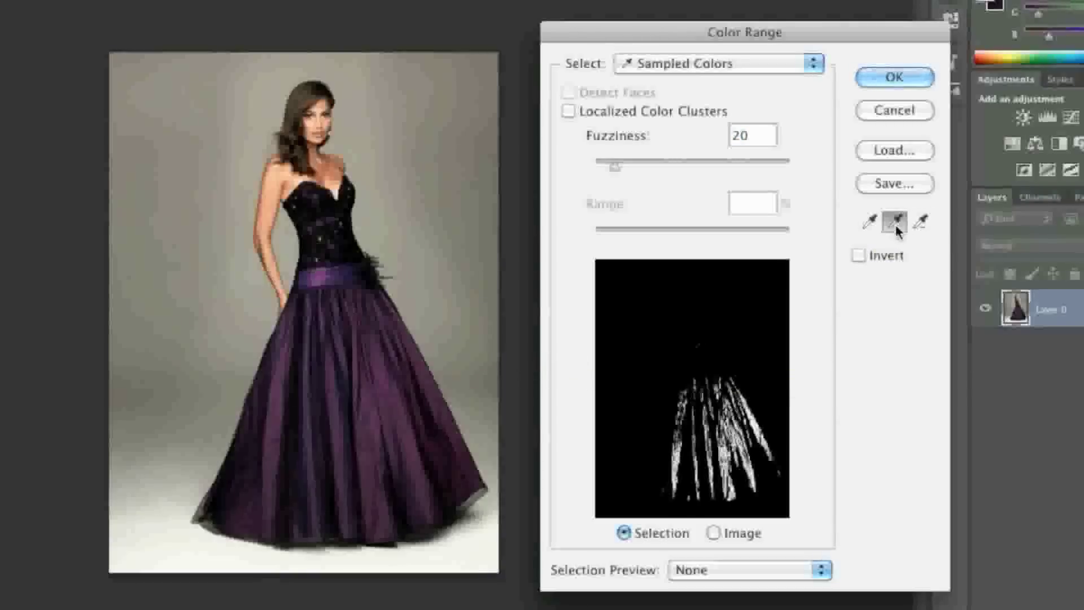
click(427, 365)
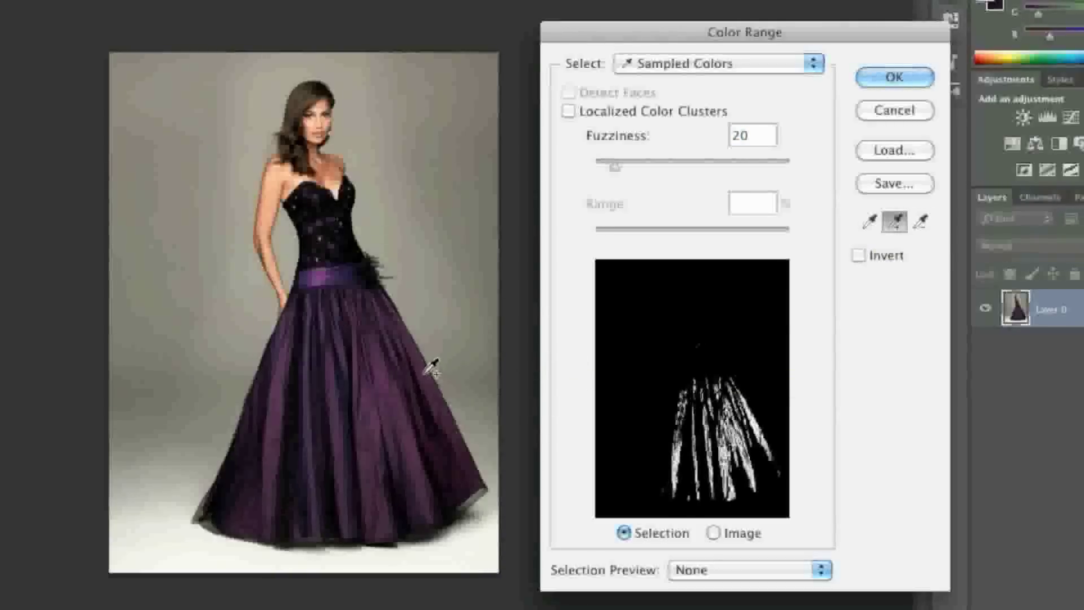
click(415, 334)
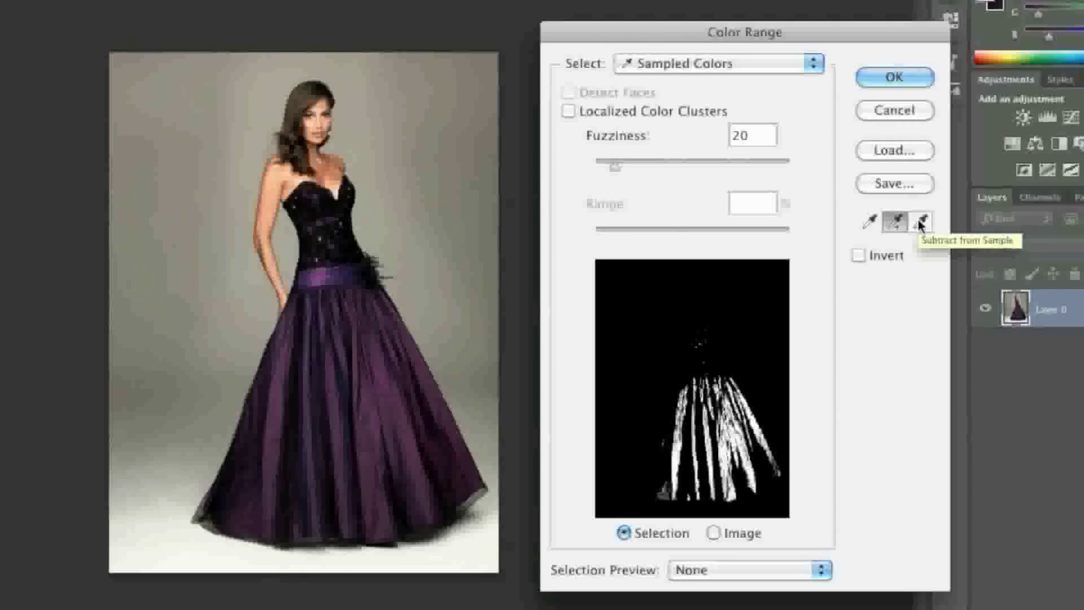
Subtract one skirt shade, add shades down the skirt, then return to single-colour sampling
click(920, 223)
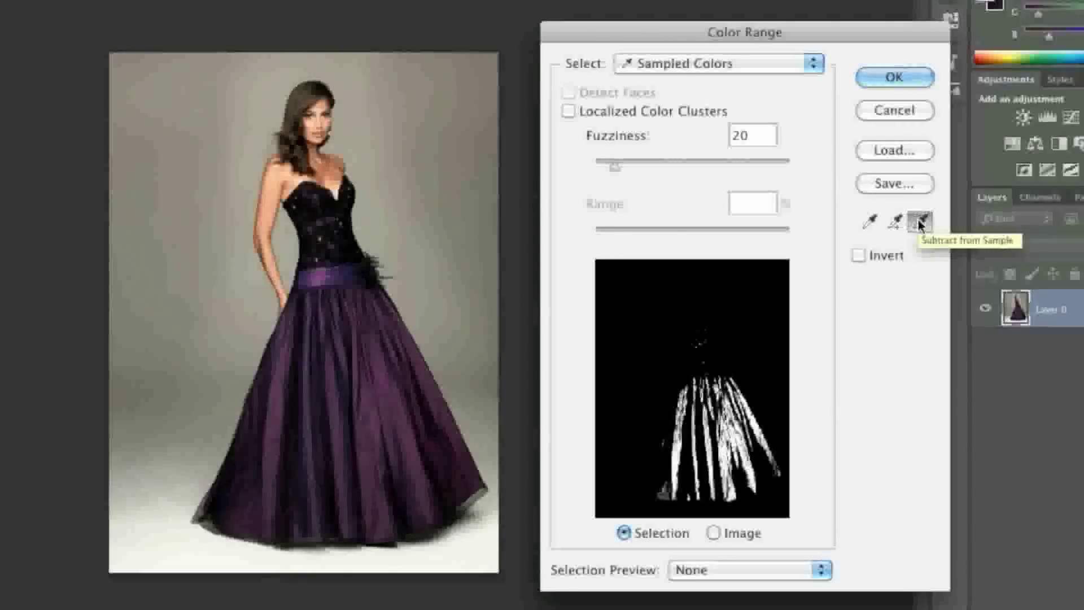
click(420, 345)
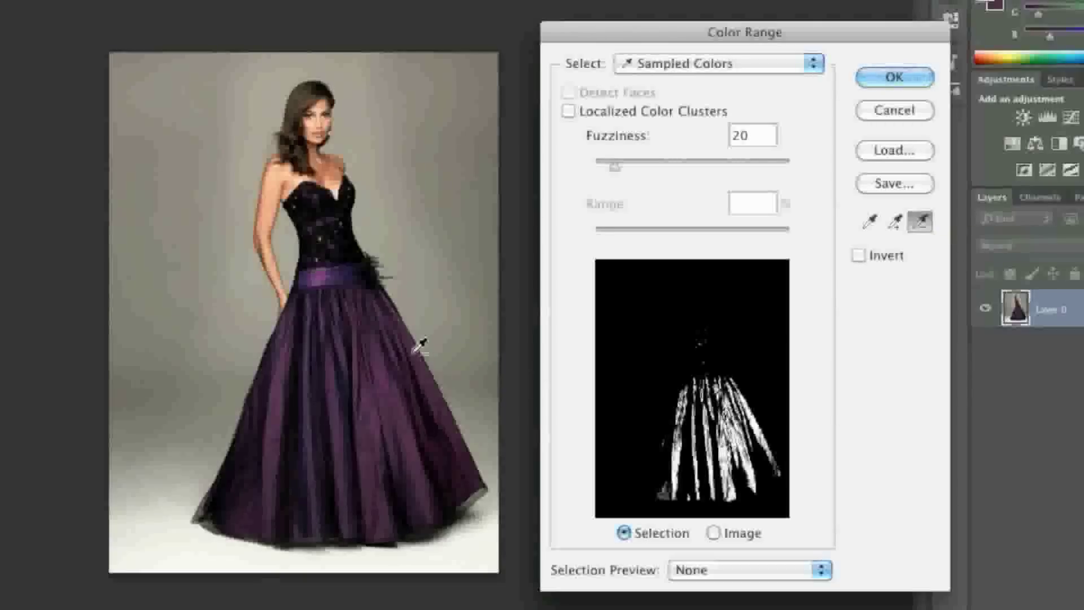
click(898, 222)
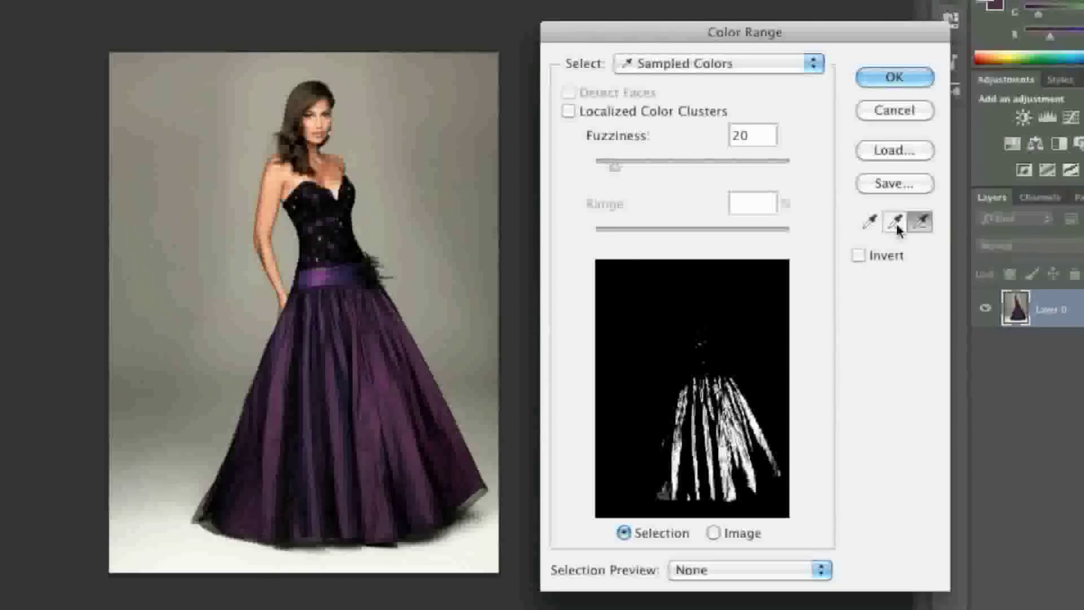
click(898, 225)
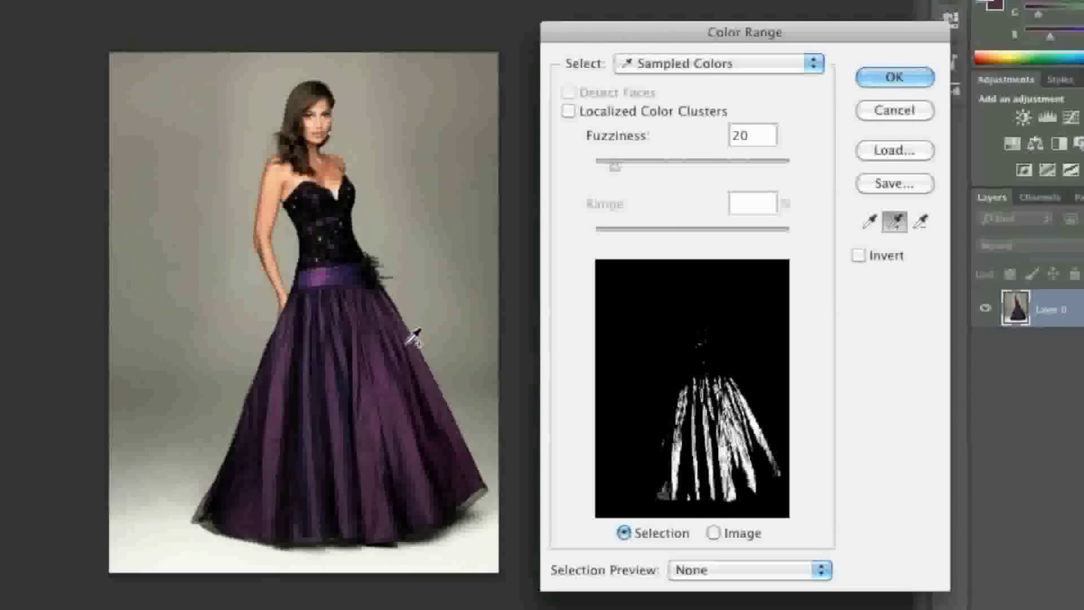
drag(415, 328, 428, 383)
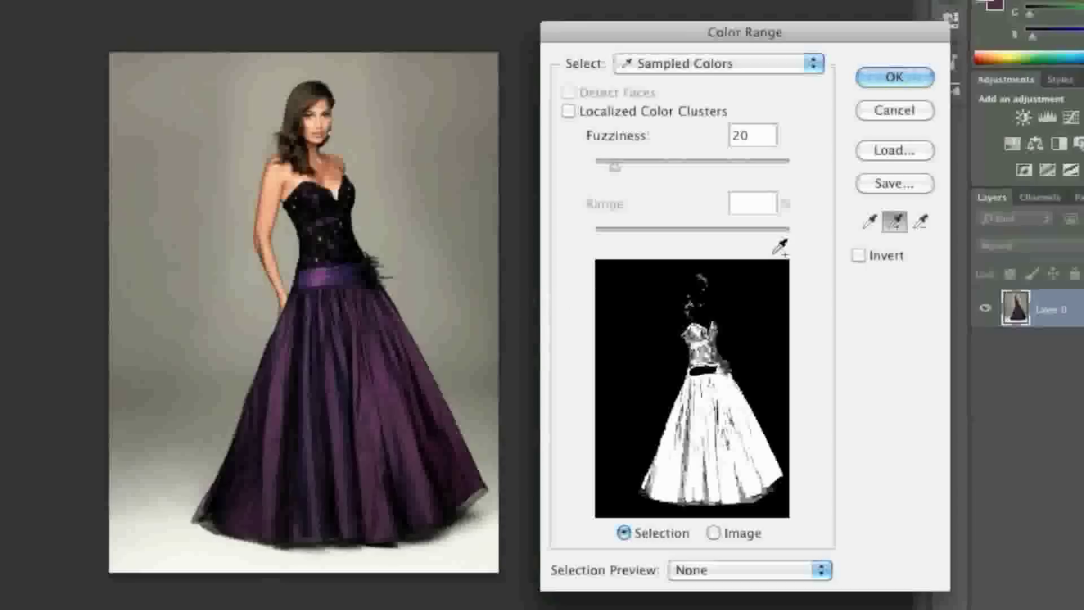
click(872, 223)
Restart the sample on the skirt, then add more skirt and the purple waistband
click(433, 375)
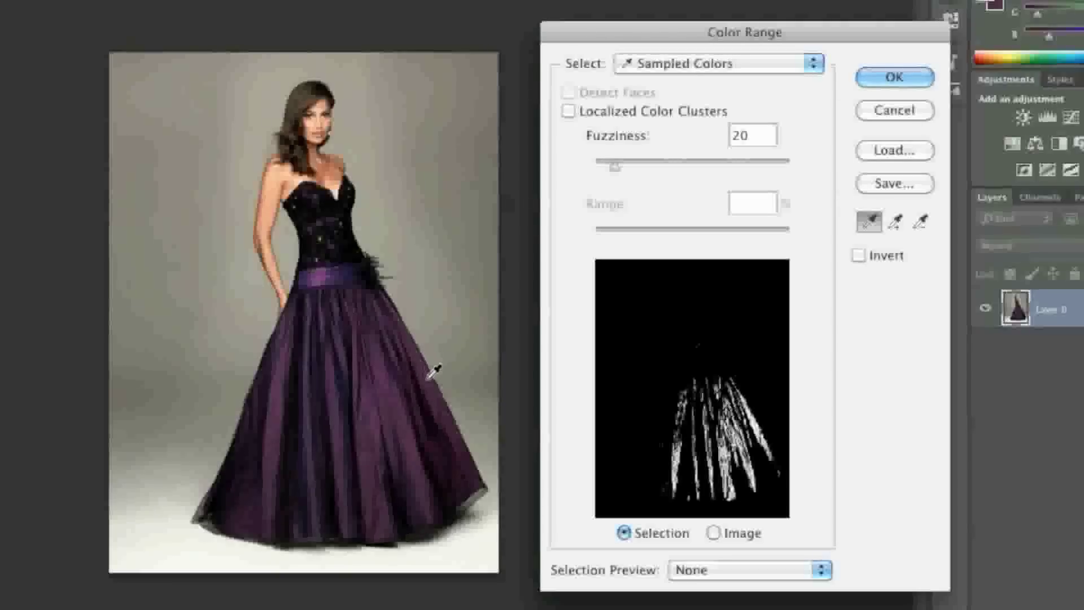
click(894, 222)
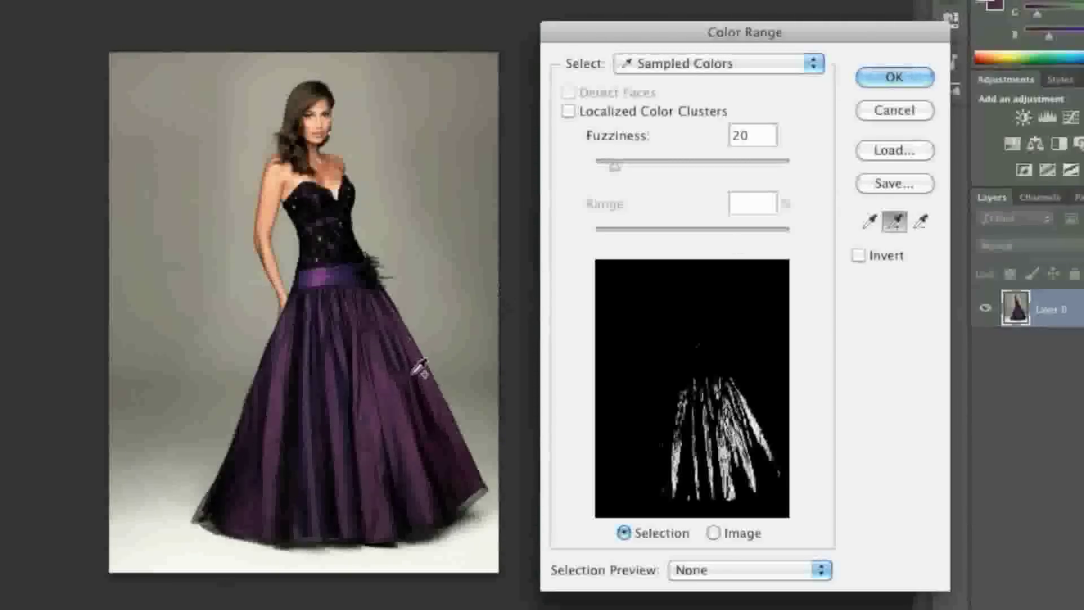
click(427, 360)
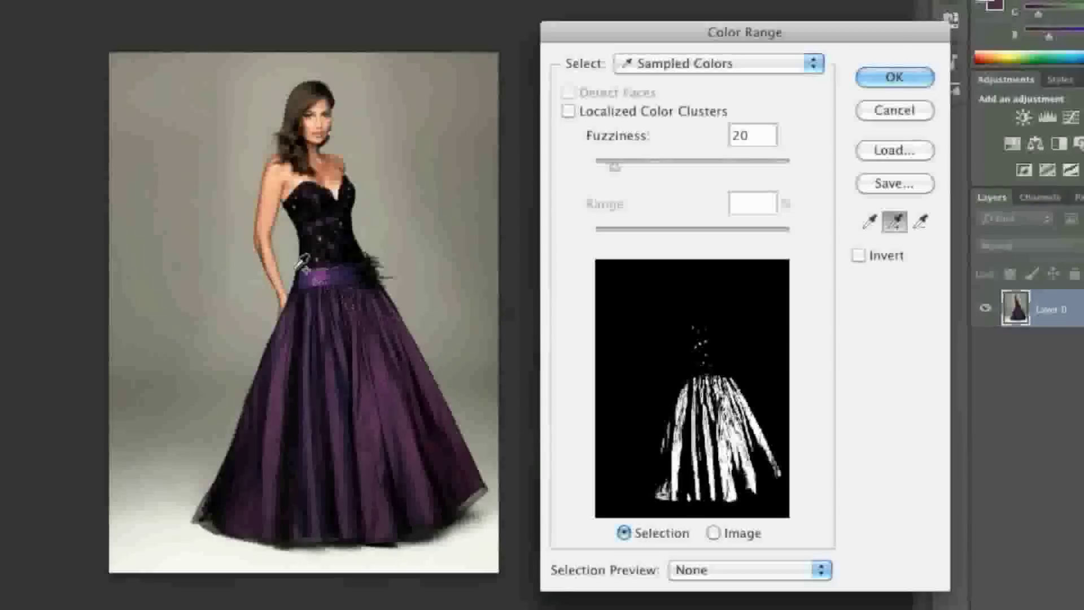
click(315, 273)
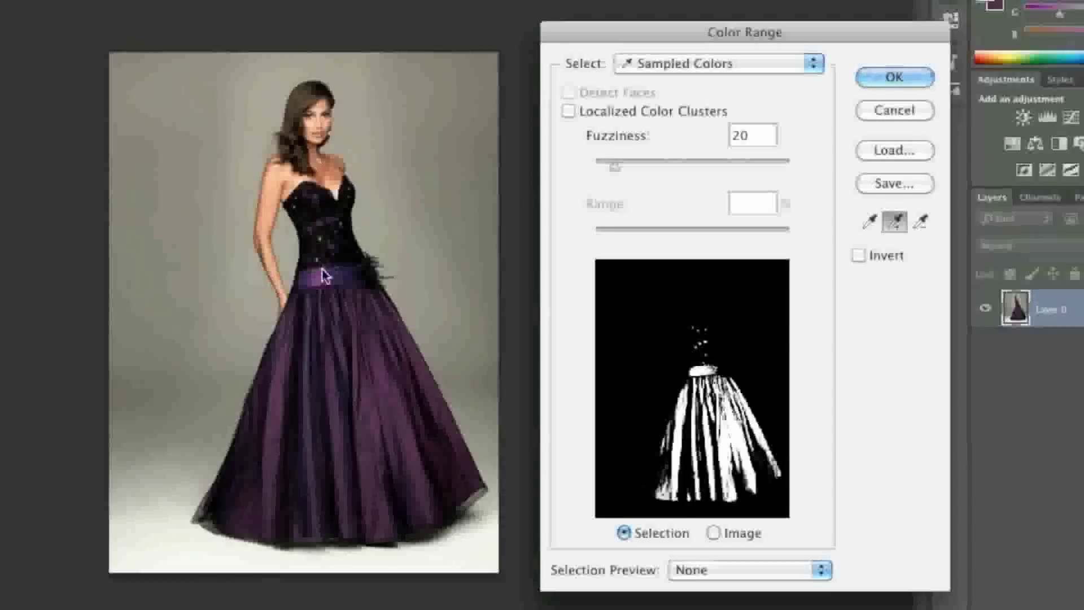
Zoom in to add remaining skirt shades, then accept the Color Range selection
key(ctrl)
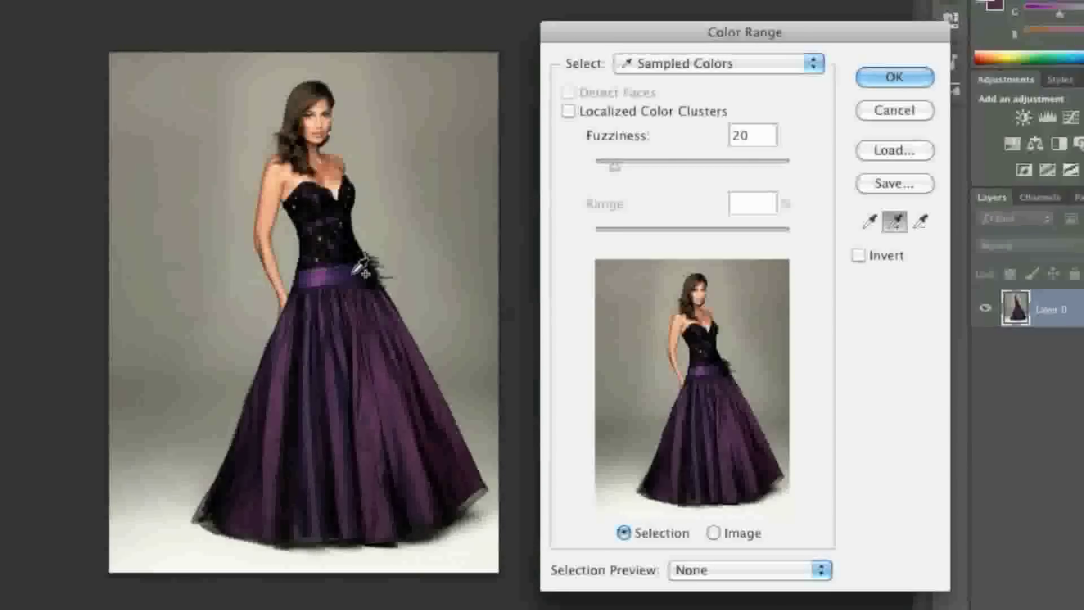
key(ctrl+plus)
key(ctrl+plus)
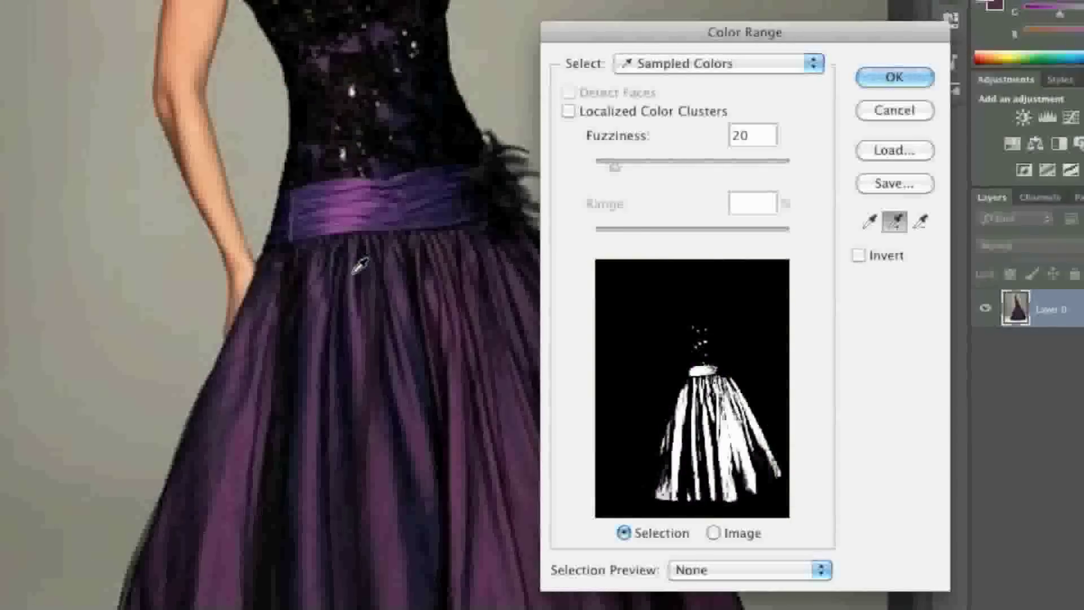
click(432, 200)
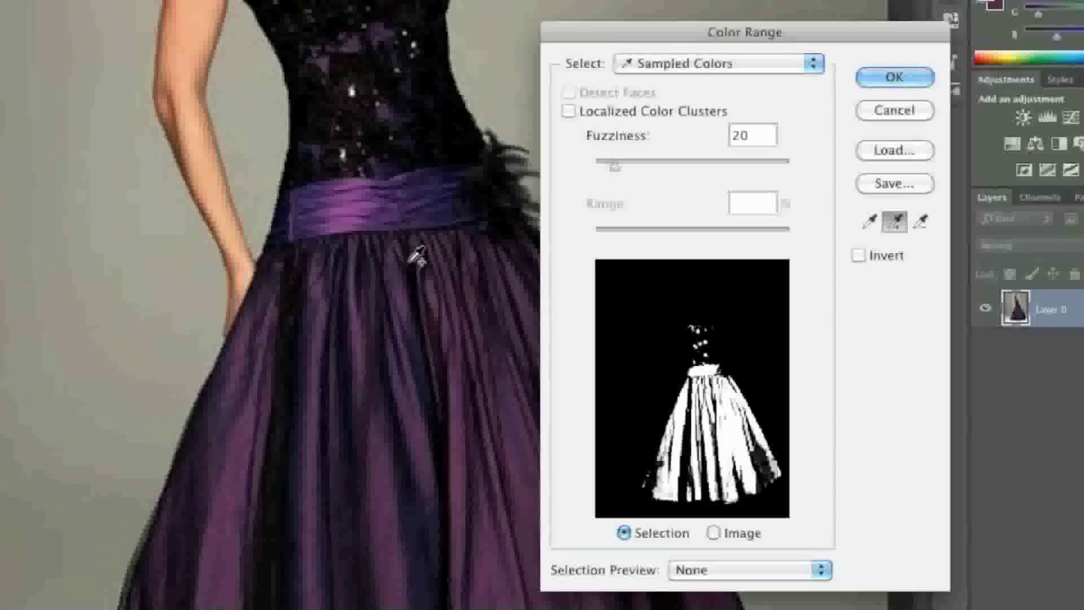
scroll(415, 257, down, 8)
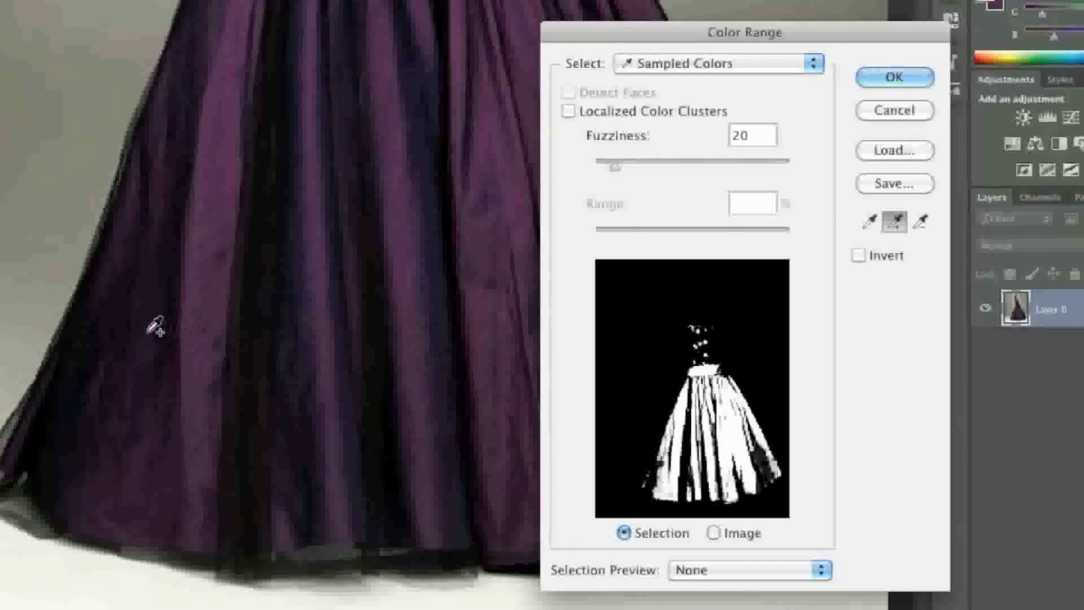
click(110, 373)
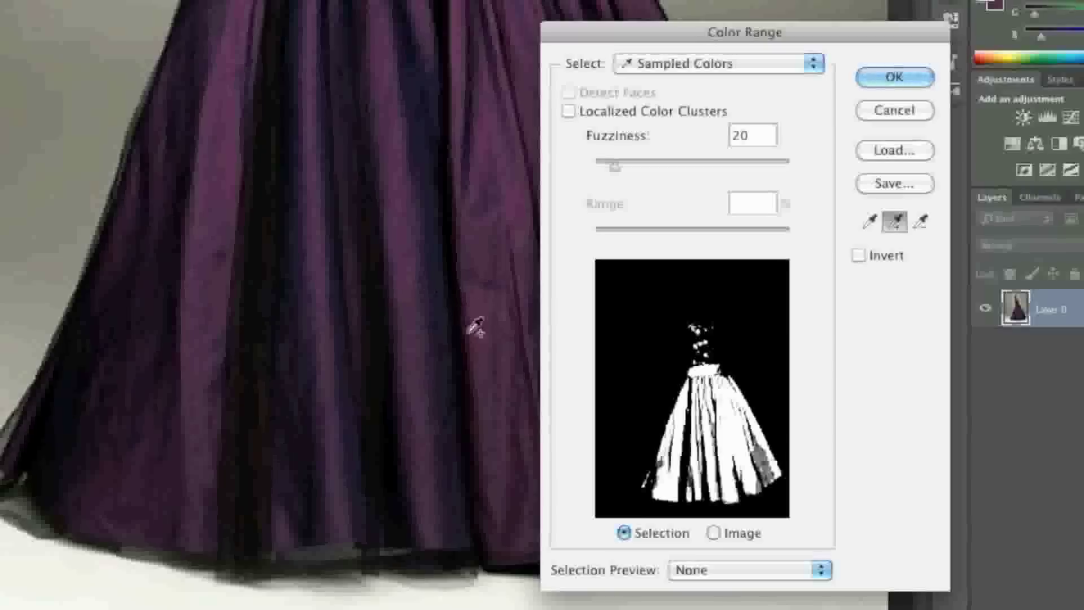
key(ctrl+minus)
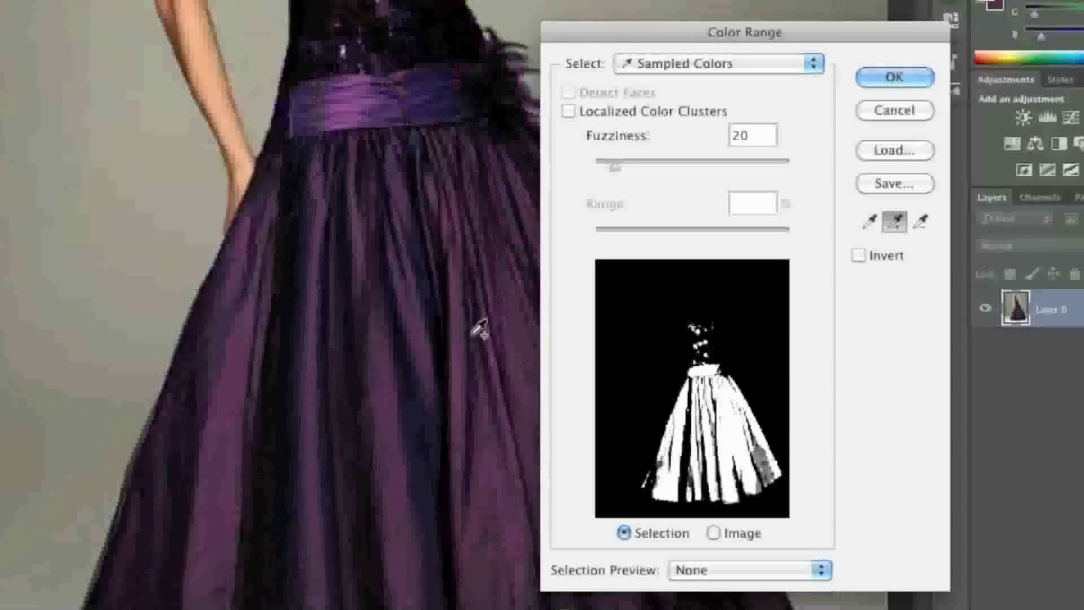
scroll(479, 328, up, 6)
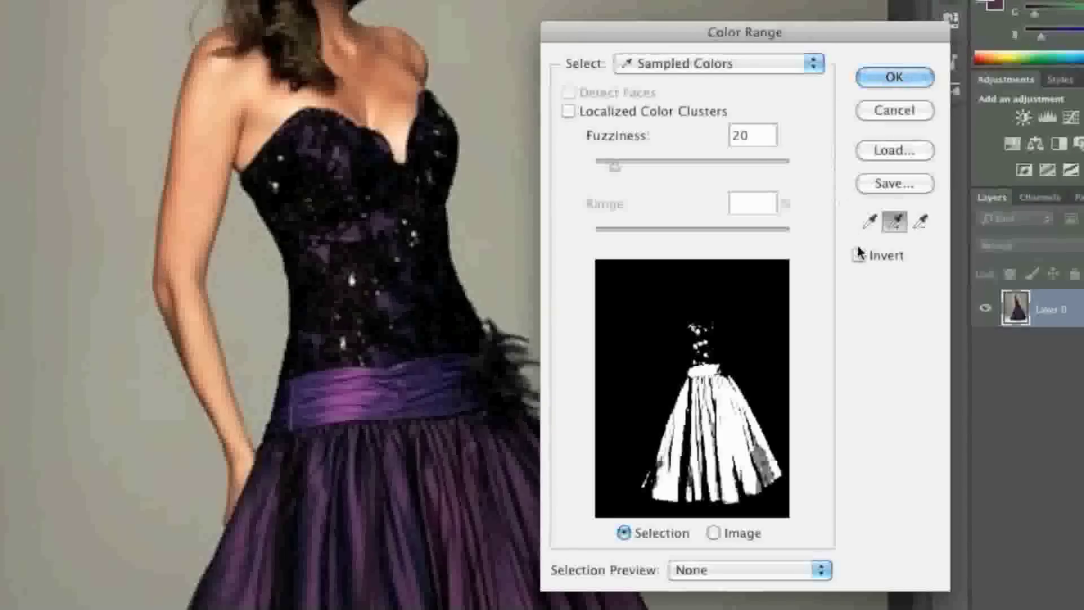
click(894, 78)
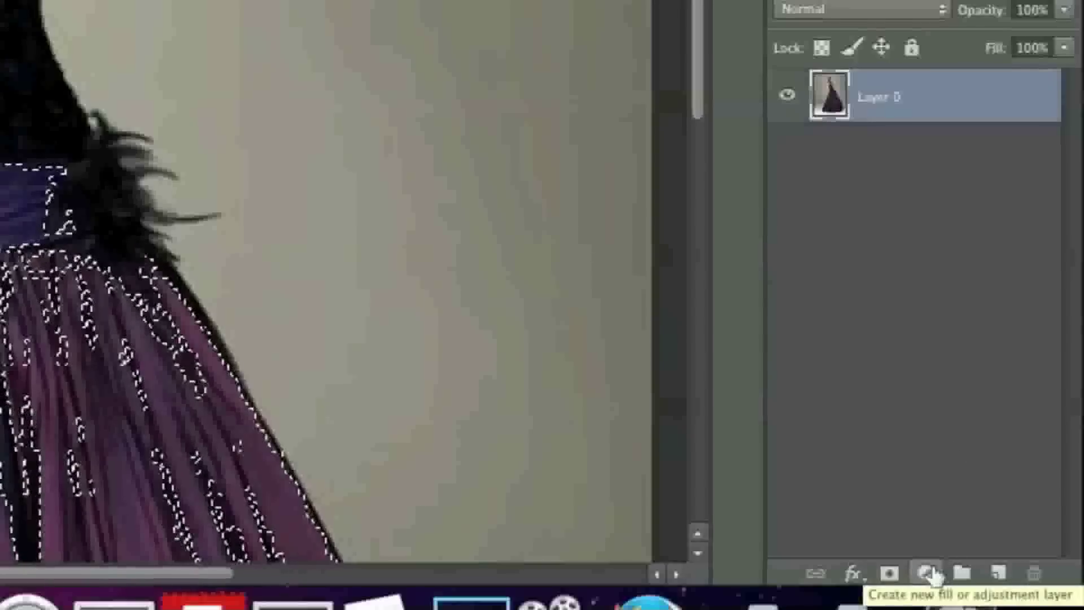
Add a Hue/Saturation adjustment layer limited to the selected dress
click(931, 575)
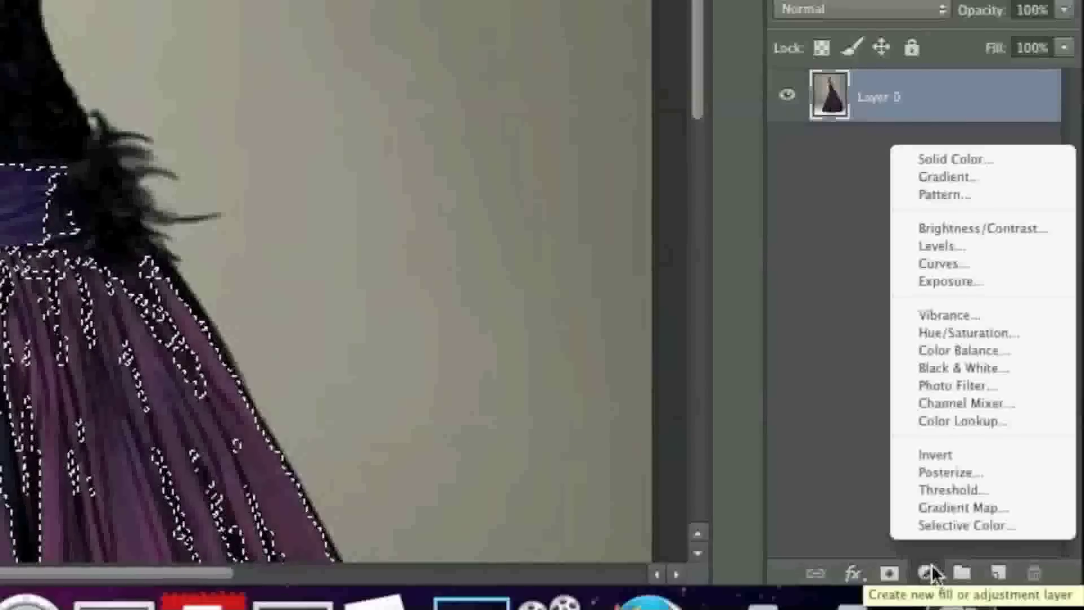
alt+click(962, 332)
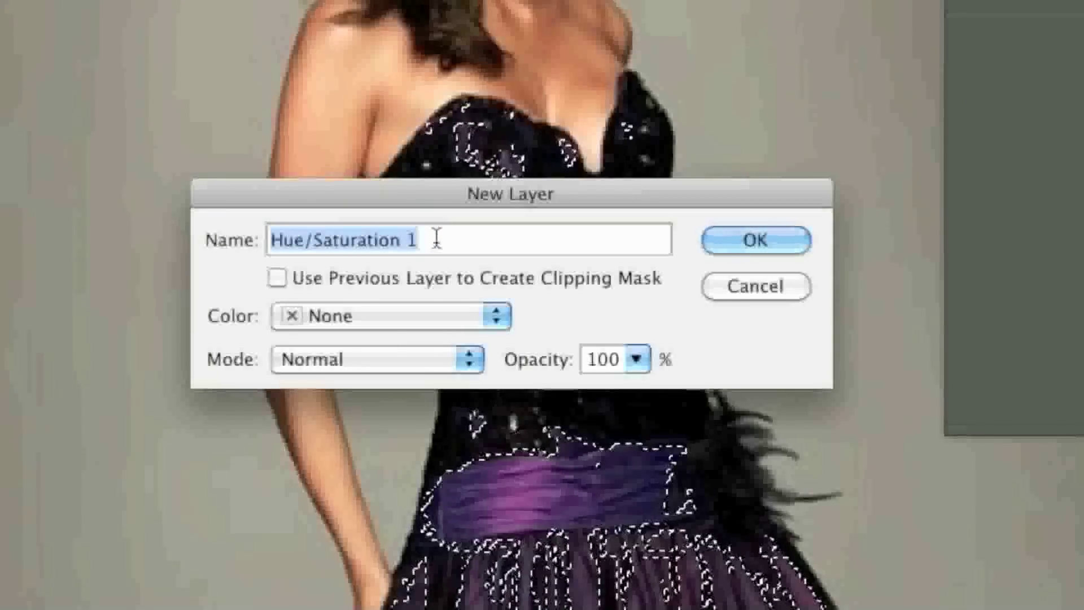
text(dress)
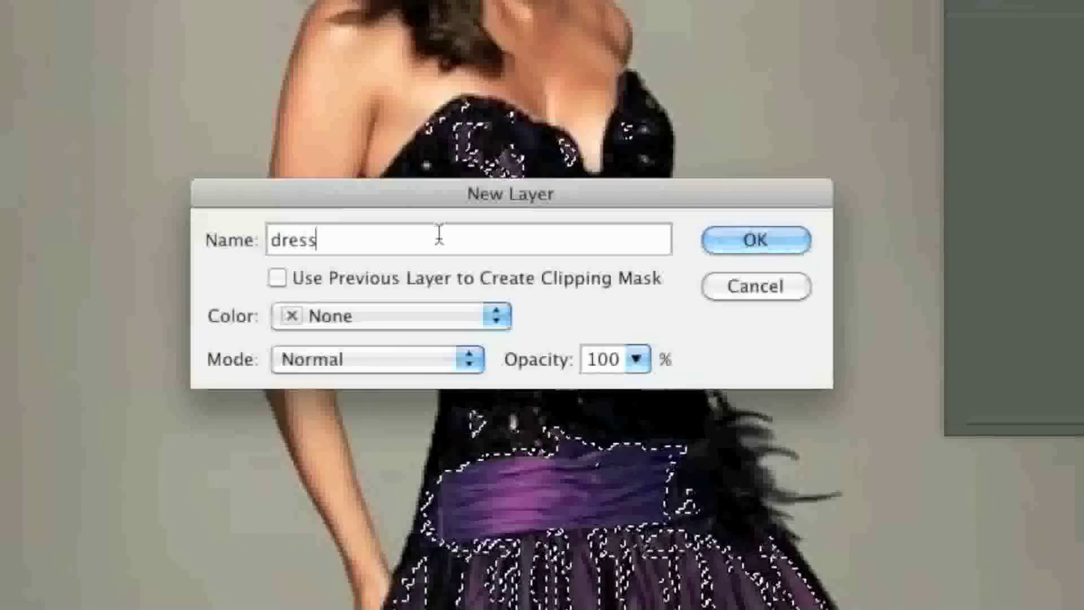
Create the 'dress' layer, enable Colorize, and adjust Hue, Saturation and Lightness to dark teal green
click(755, 240)
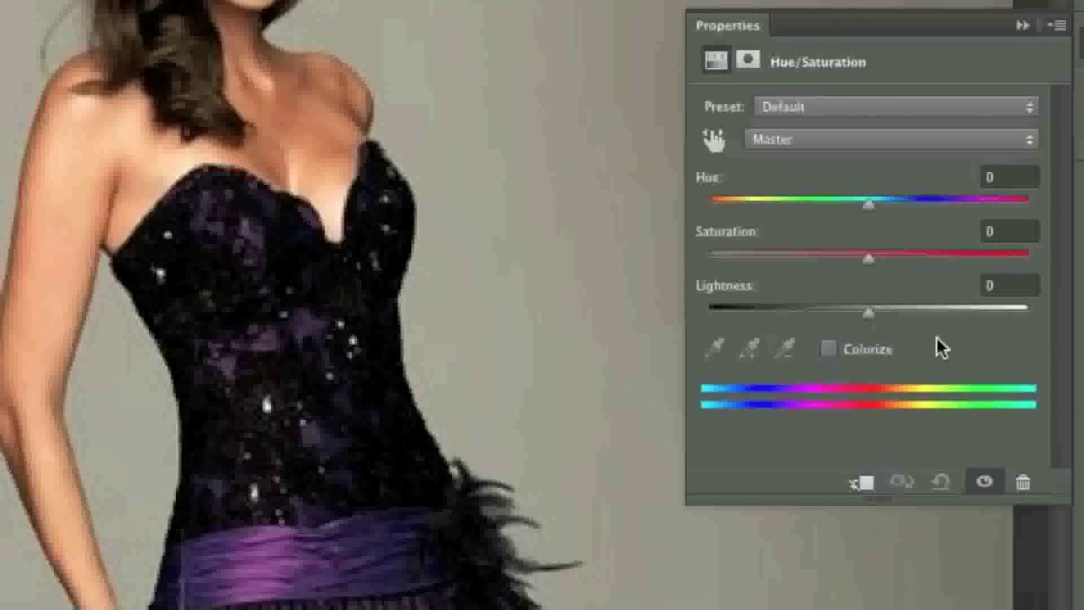
click(829, 349)
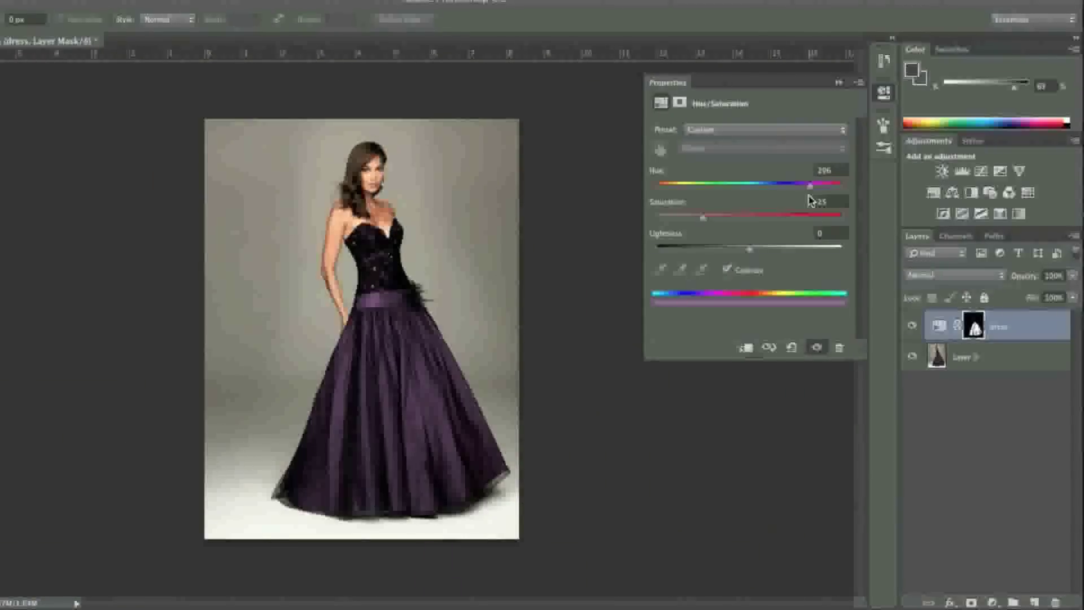
drag(811, 185, 792, 165)
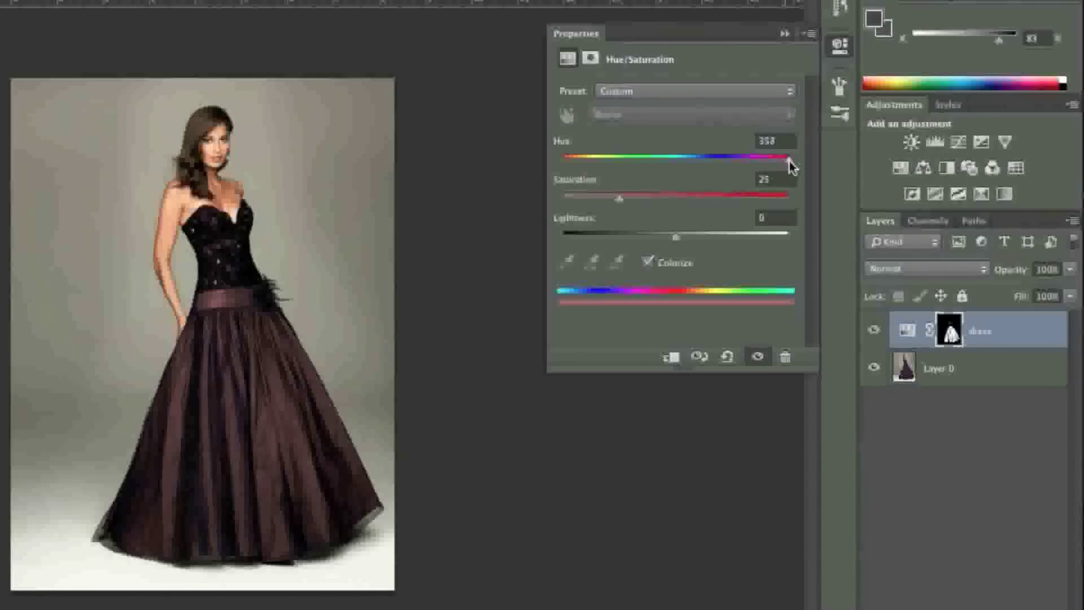
drag(787, 166, 582, 157)
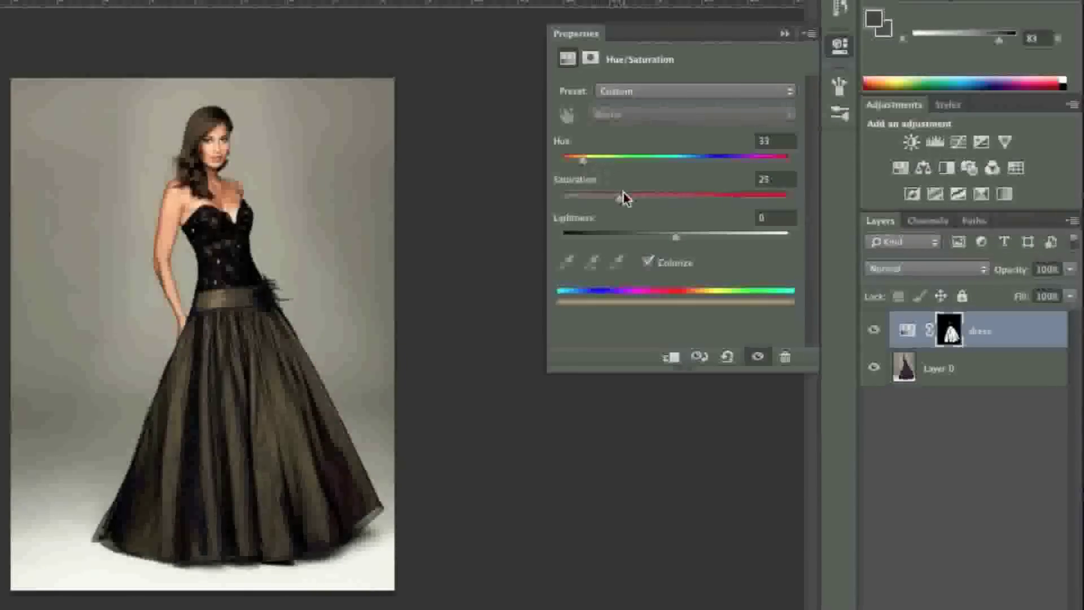
drag(623, 198, 665, 199)
drag(675, 236, 653, 236)
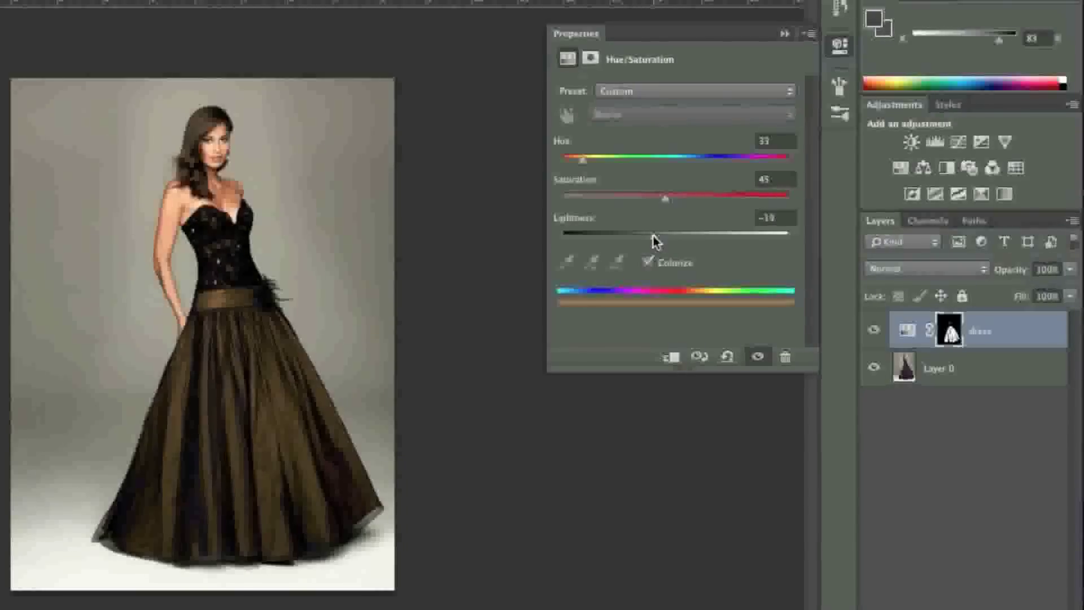
drag(585, 161, 676, 161)
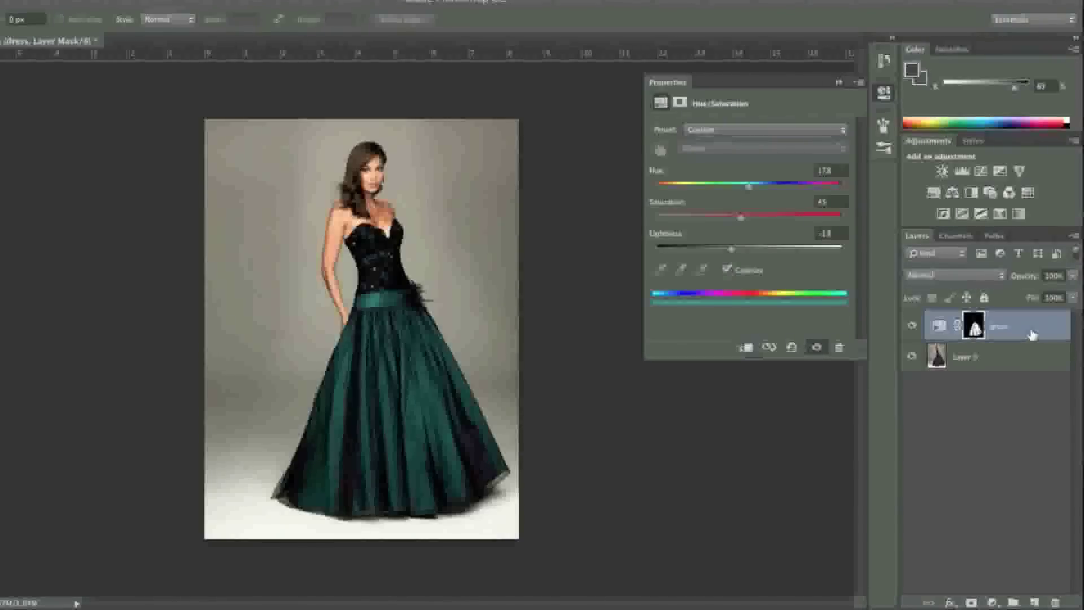
Duplicate dress as 'dress copy', hide the original, and shift the copy's hue to about 219
right_click(1032, 333)
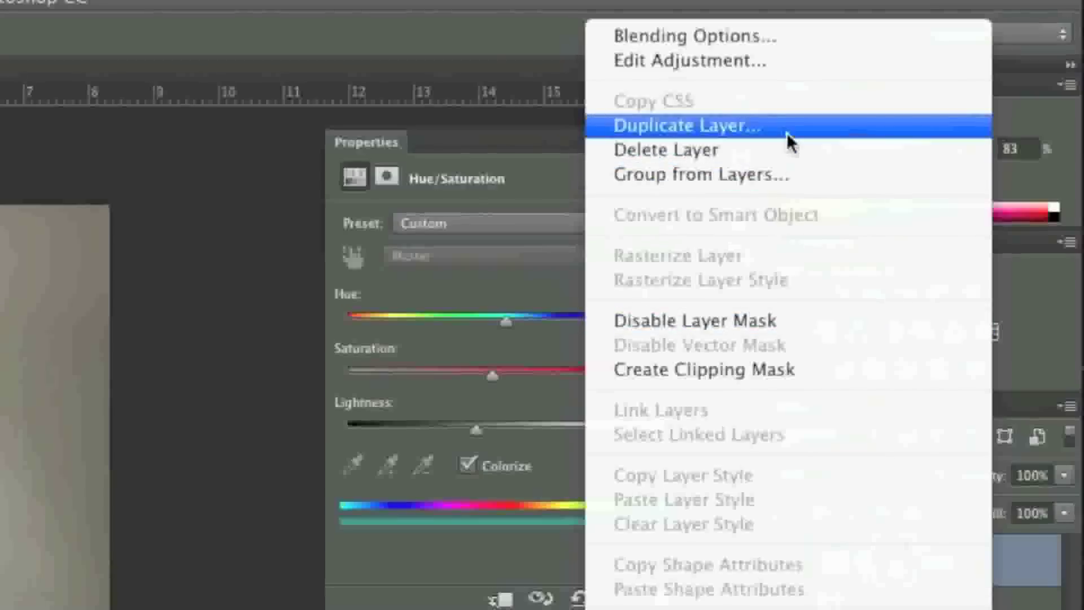
click(852, 72)
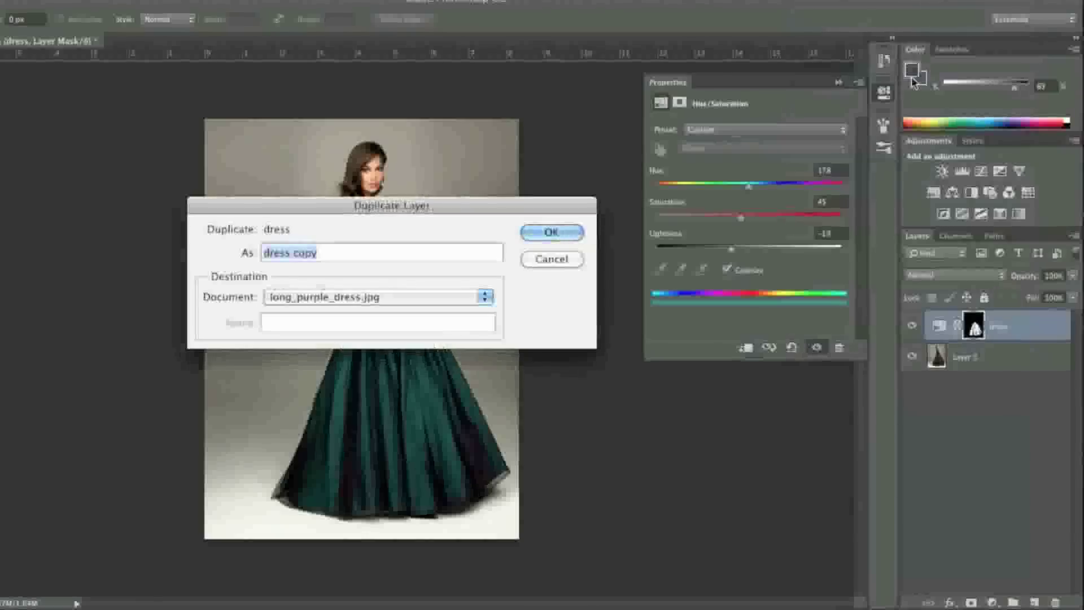
click(559, 232)
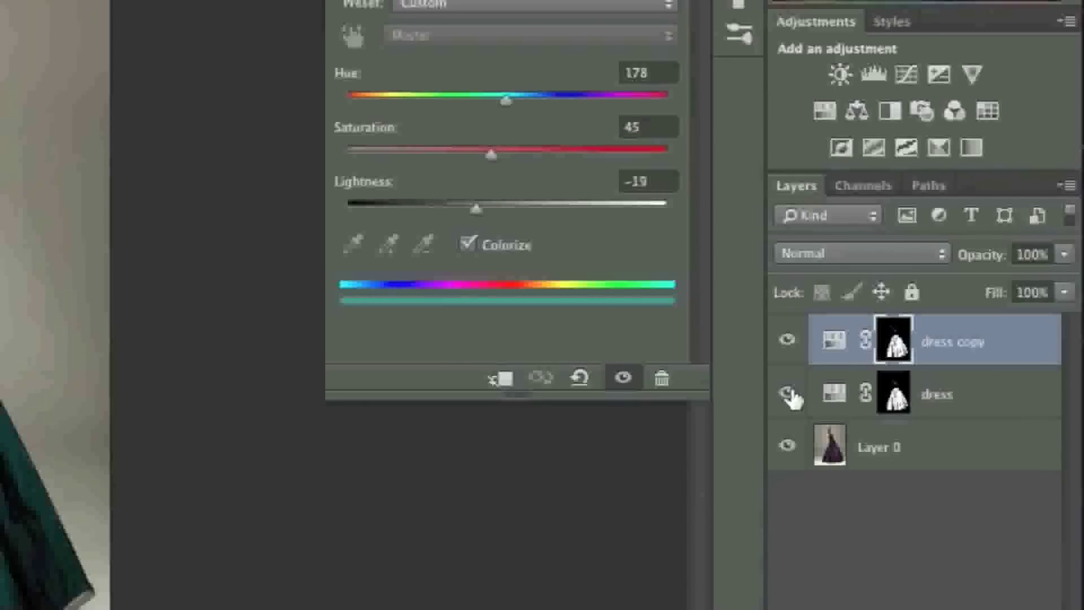
click(787, 394)
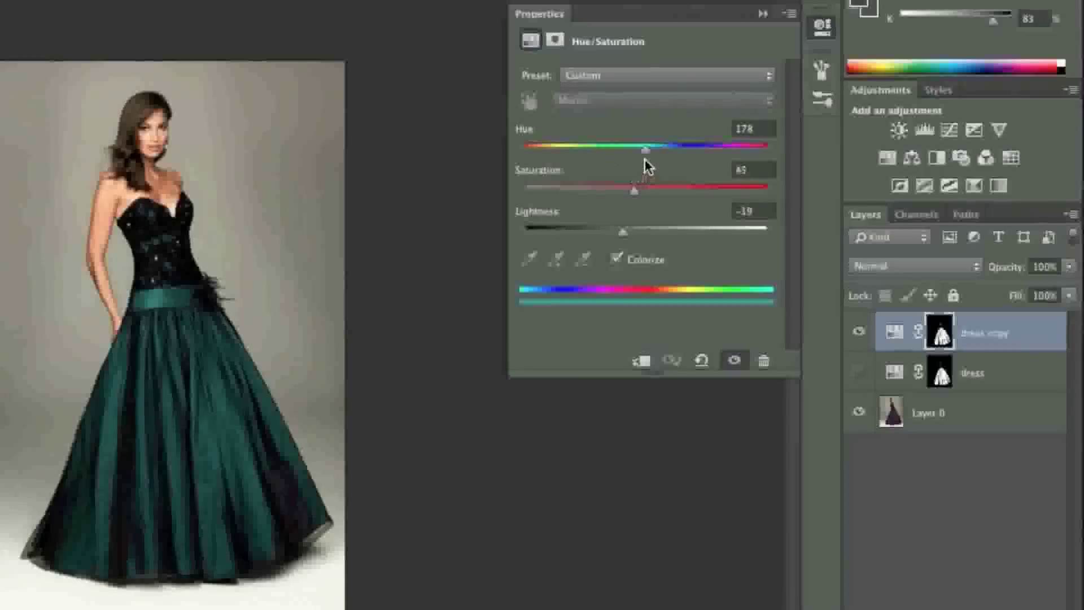
drag(645, 149, 672, 150)
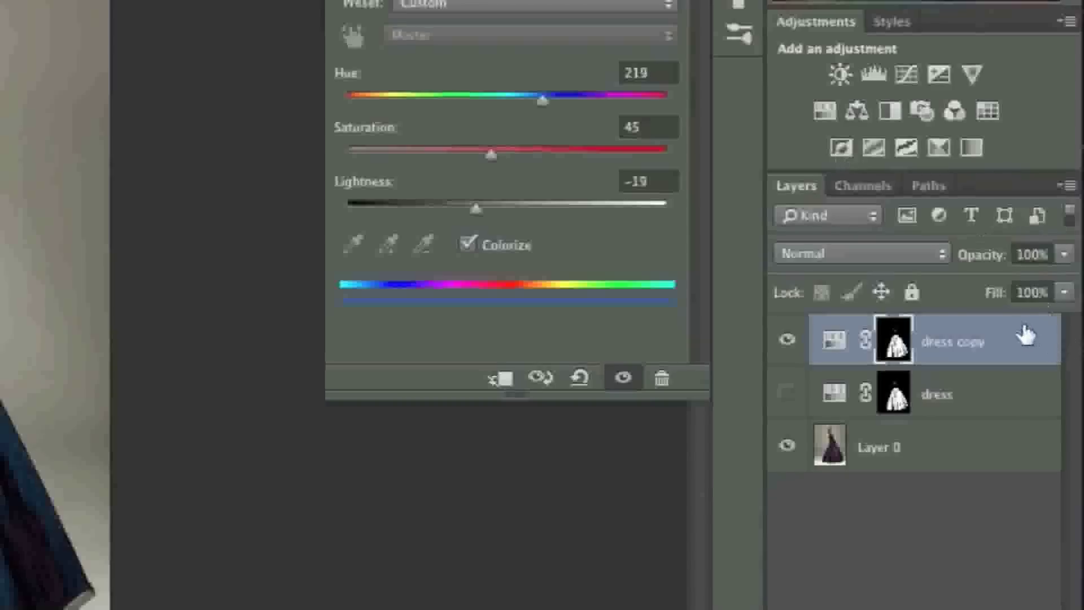
right_click(1026, 335)
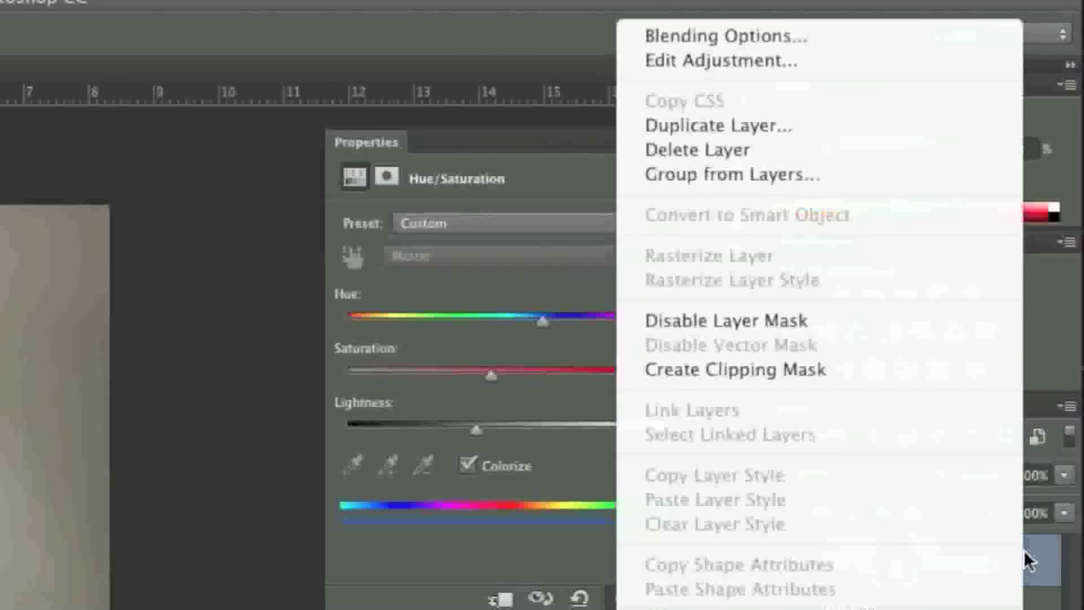
Create 'dress copy 2', hide 'dress copy', and set Hue 0 with Saturation about 84
click(809, 128)
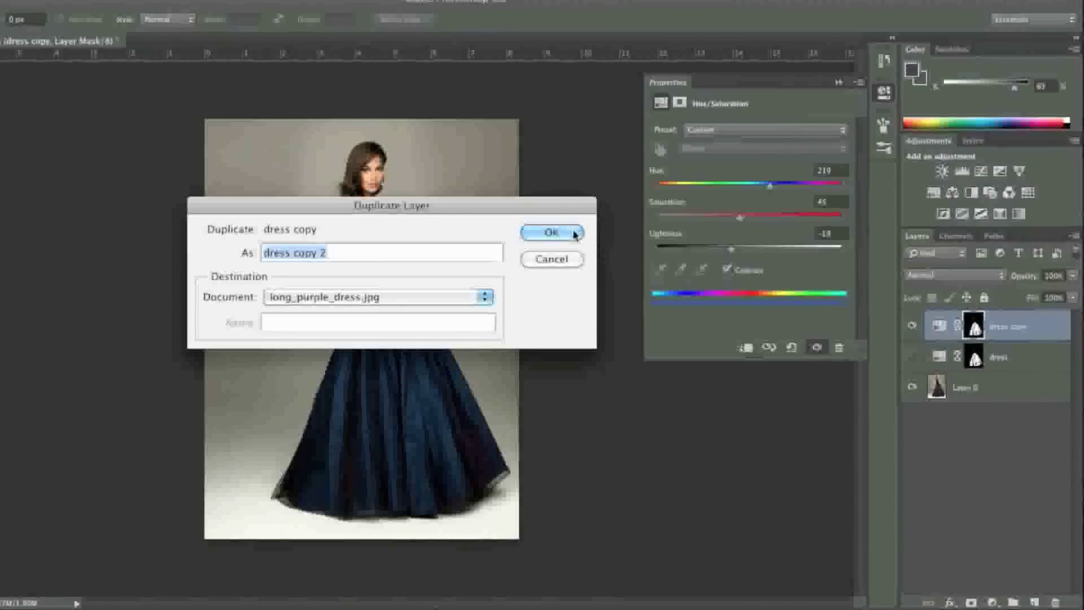
click(552, 229)
click(786, 395)
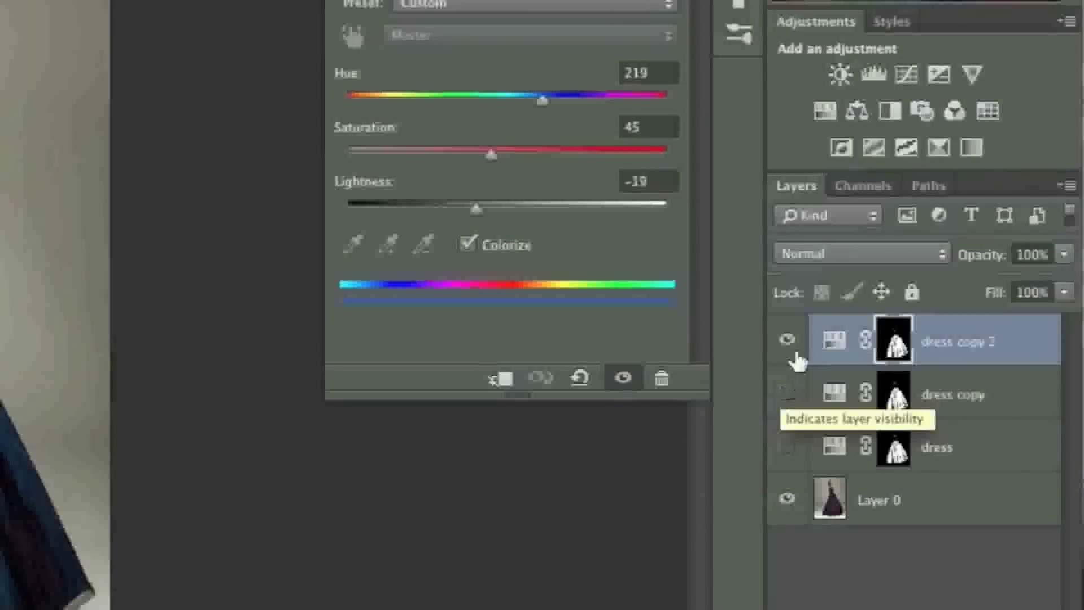
drag(676, 152, 533, 155)
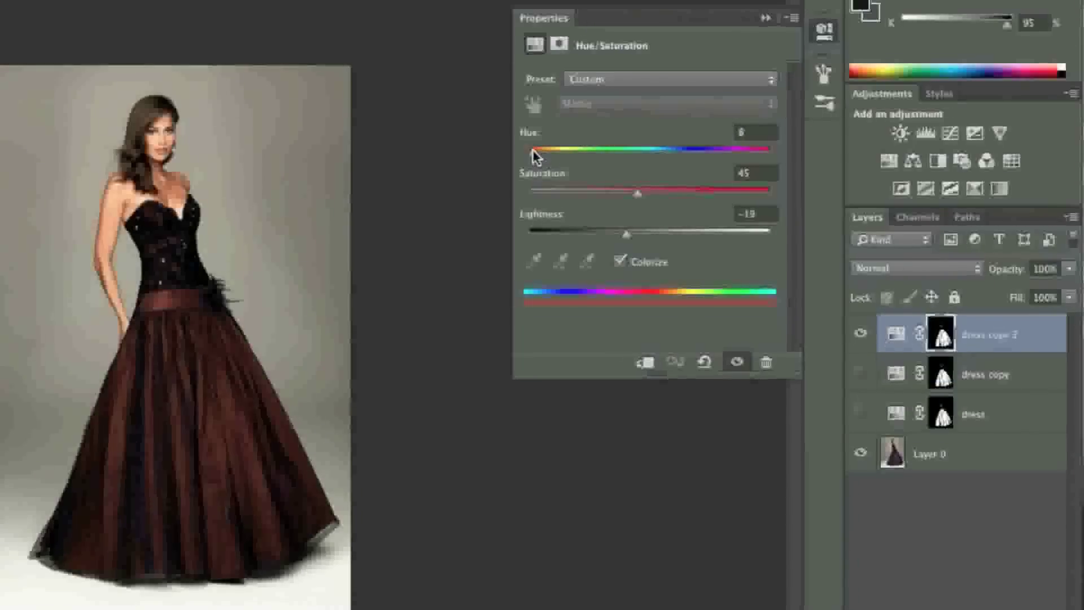
drag(639, 195, 735, 197)
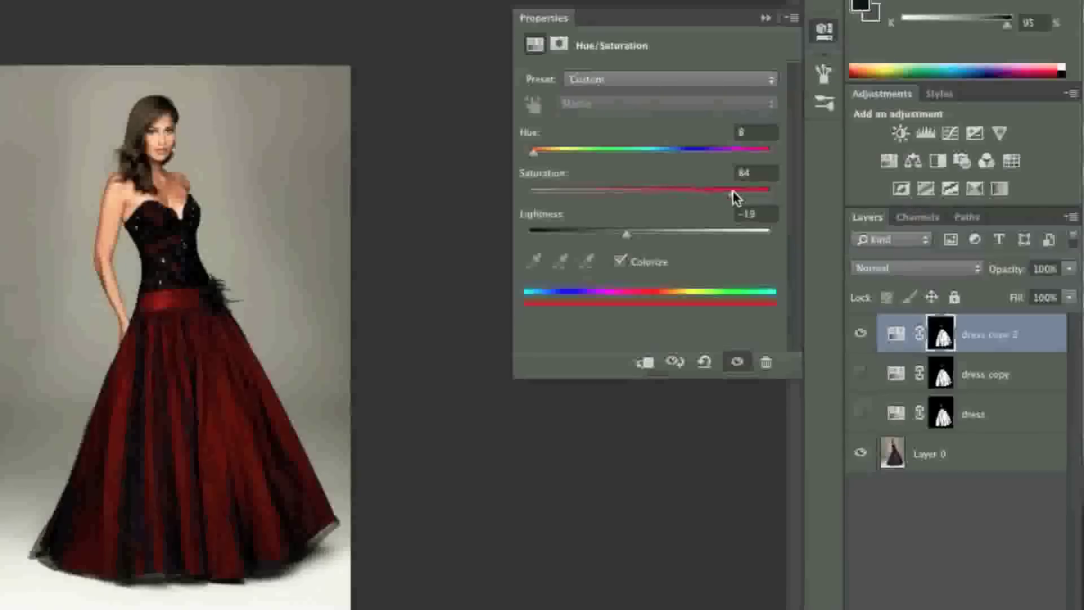